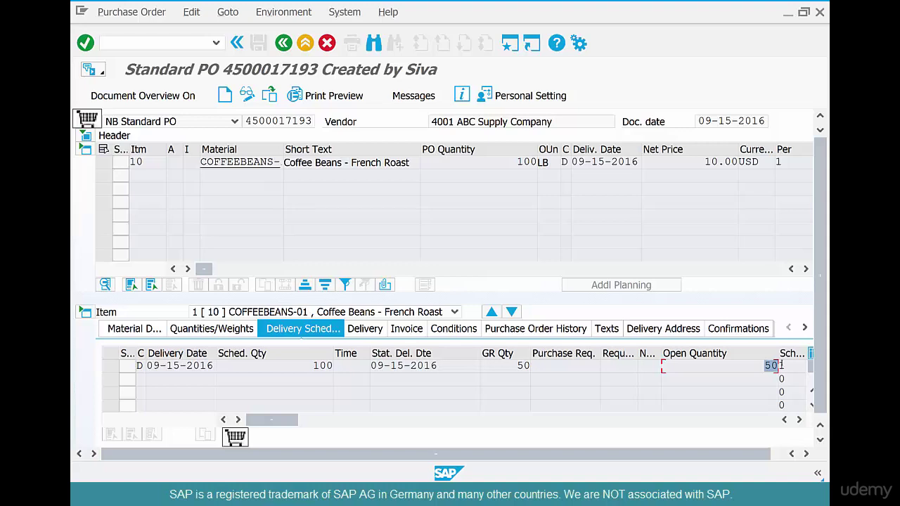
Leave the displayed purchase order and start transaction ME2L for purchasing documents per vendor
key(F3)
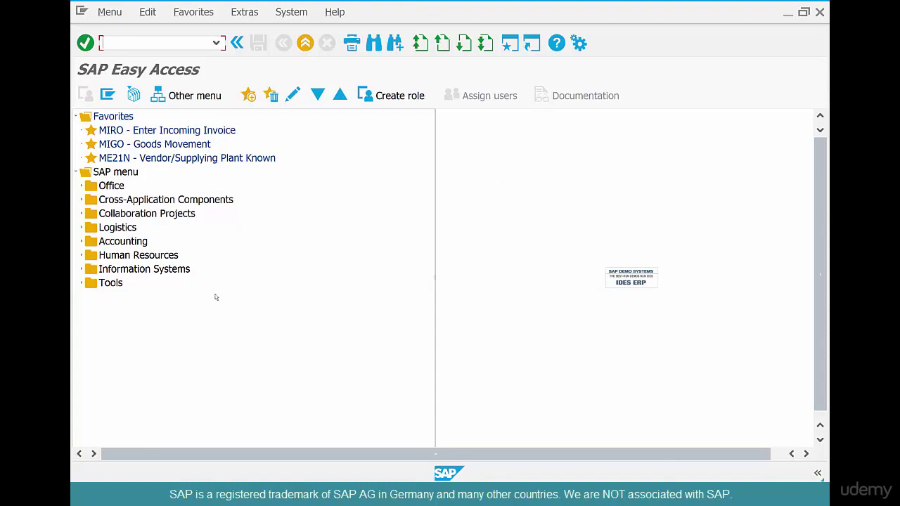
text(me2)
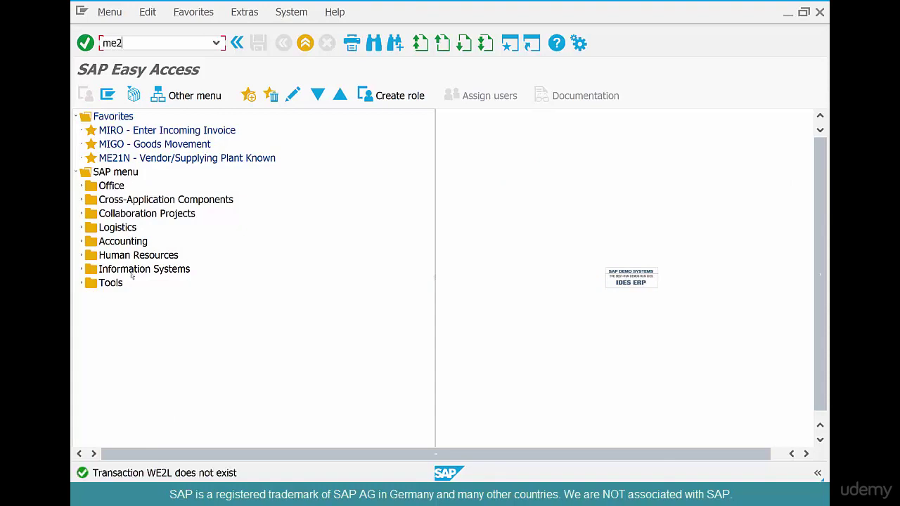
text(l)
key(Return)
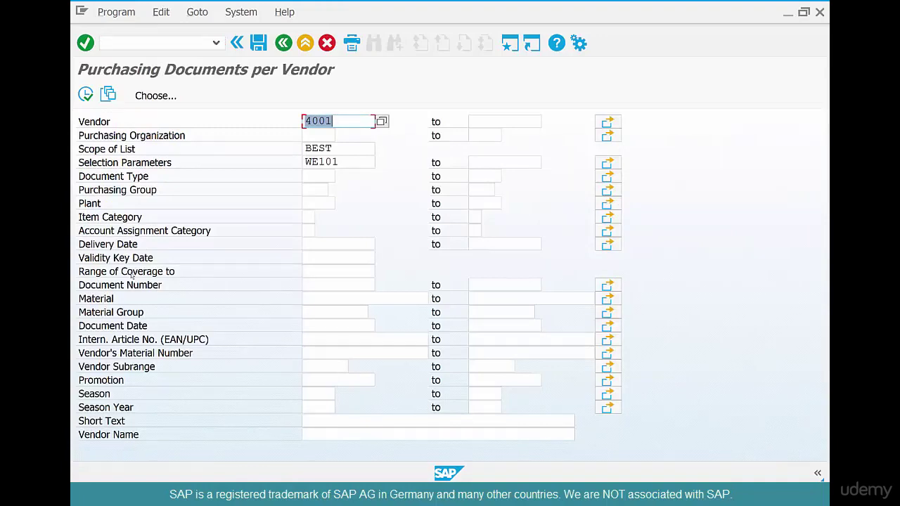
Choose selection parameter WE101 (open goods receipt) and run the purchasing document list for ABC Supply Company
click(353, 164)
click(382, 162)
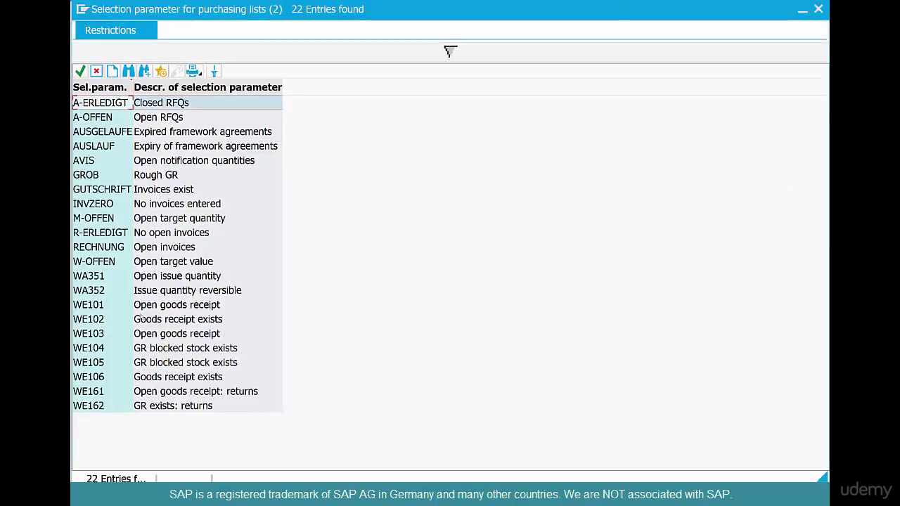
click(145, 309)
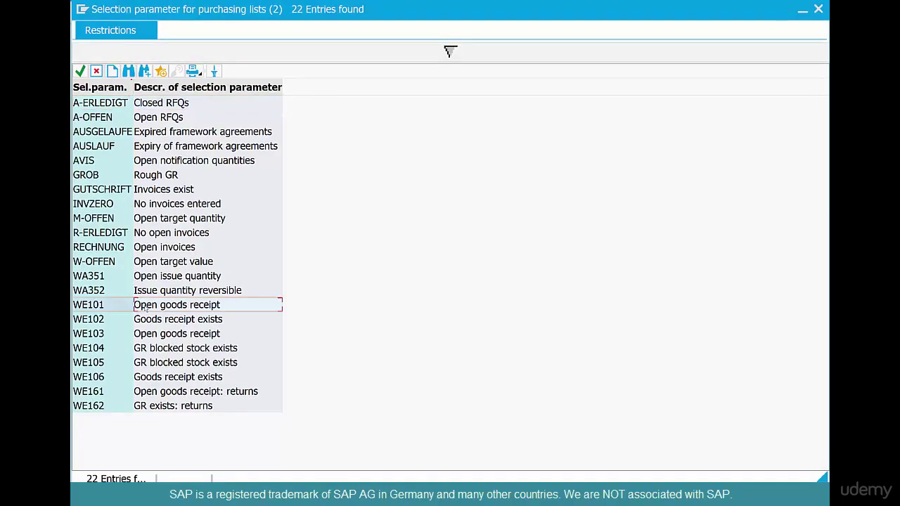
double_click(145, 310)
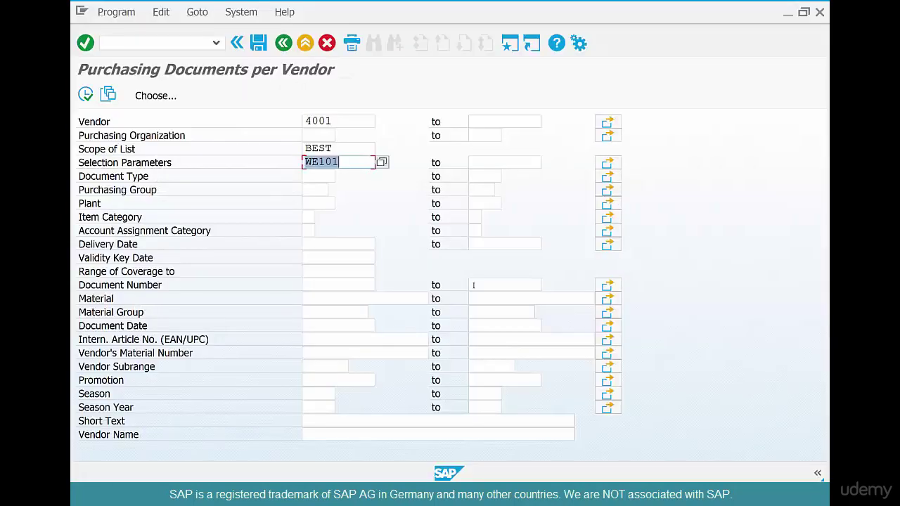
click(346, 122)
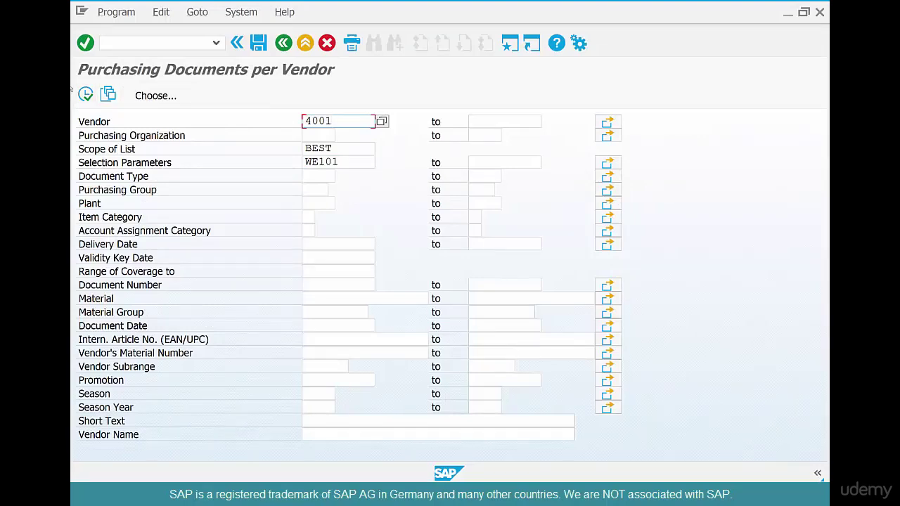
click(86, 95)
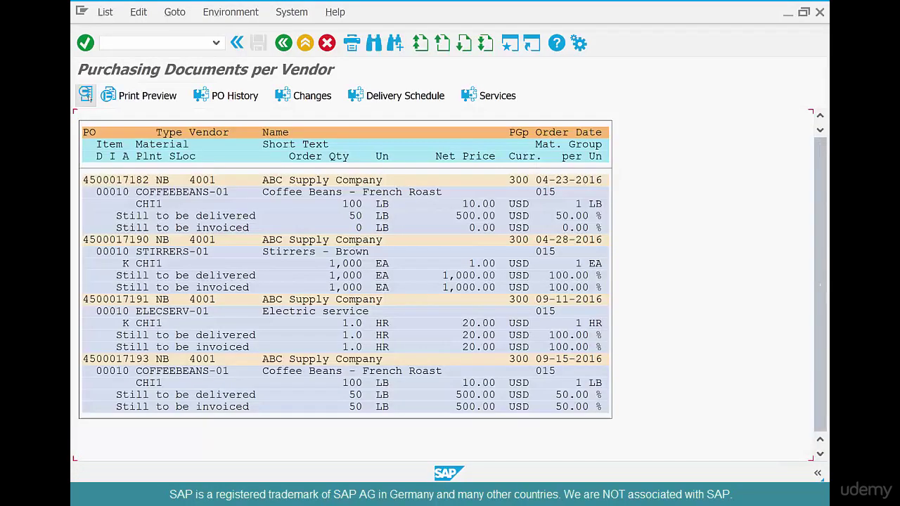
Check the number of the coffee beans order dated 09-15-2016, and examine its ordered and still-to-be-delivered quantities in the list
double_click(163, 372)
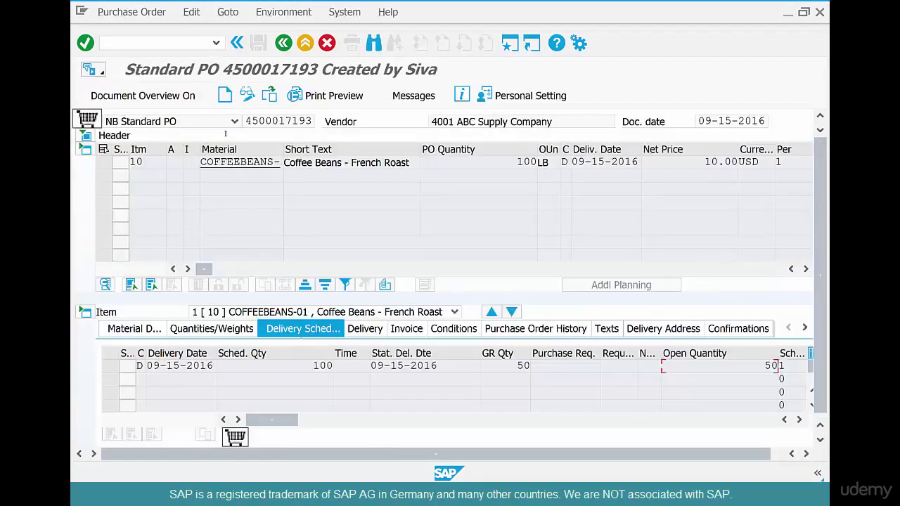
drag(246, 121, 319, 121)
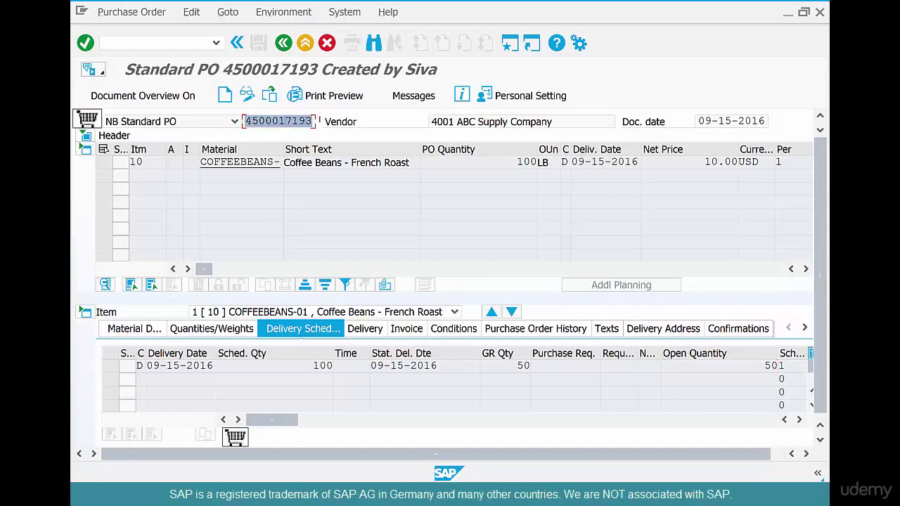
key(F3)
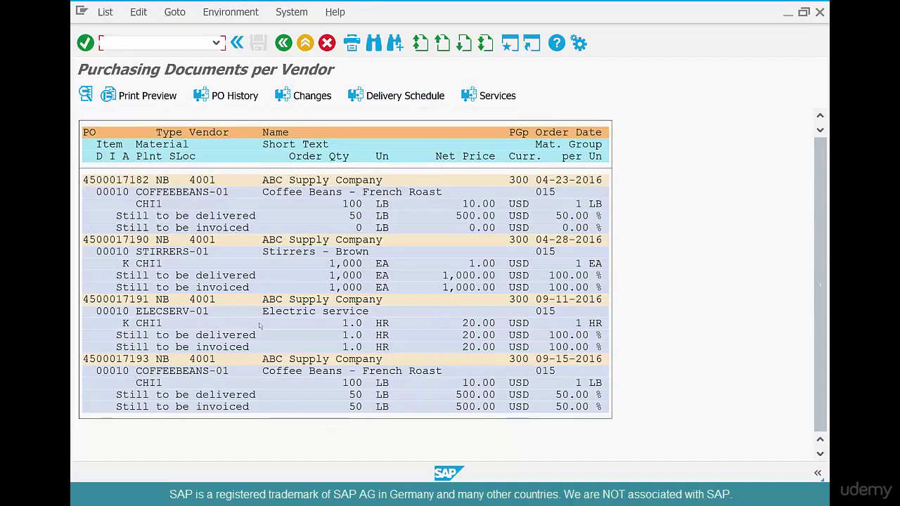
click(125, 359)
click(86, 359)
click(352, 396)
click(350, 384)
Open the coffee beans order dated 09-15-2016, mark item 10 as delivery complete, and save the order
double_click(350, 384)
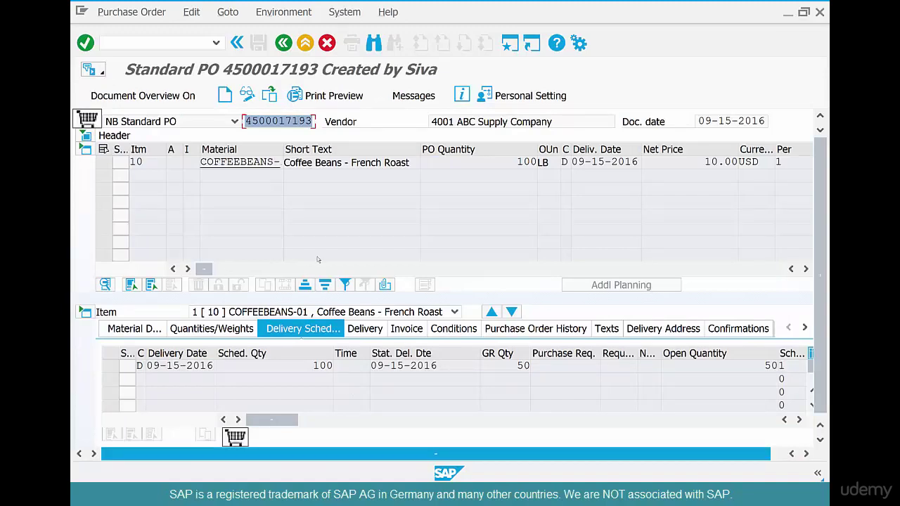
click(367, 332)
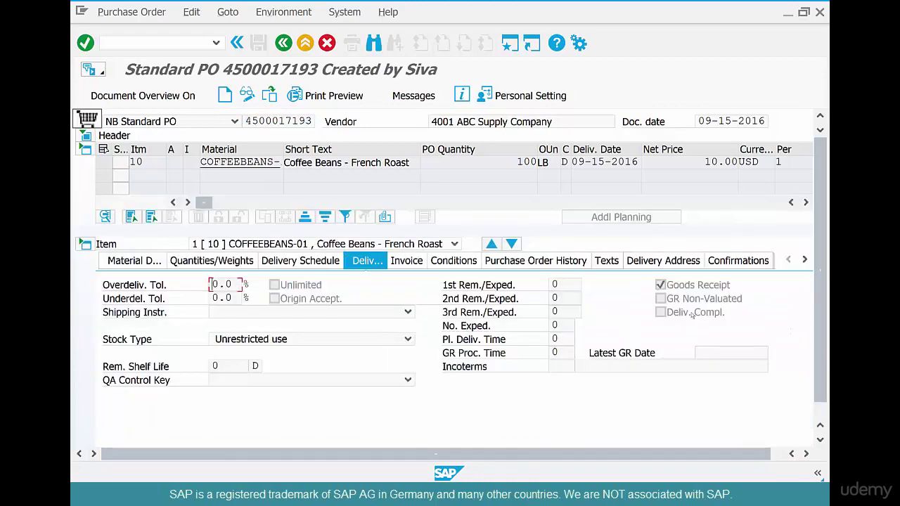
click(131, 12)
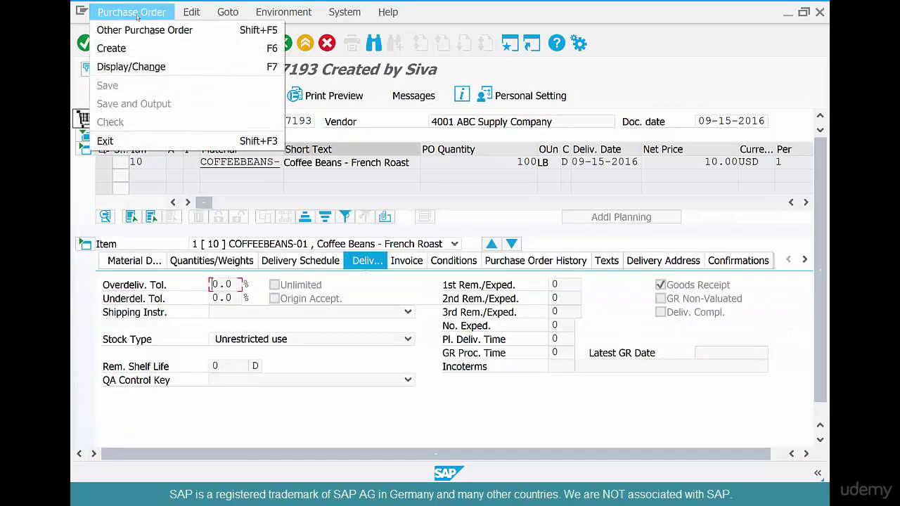
click(136, 67)
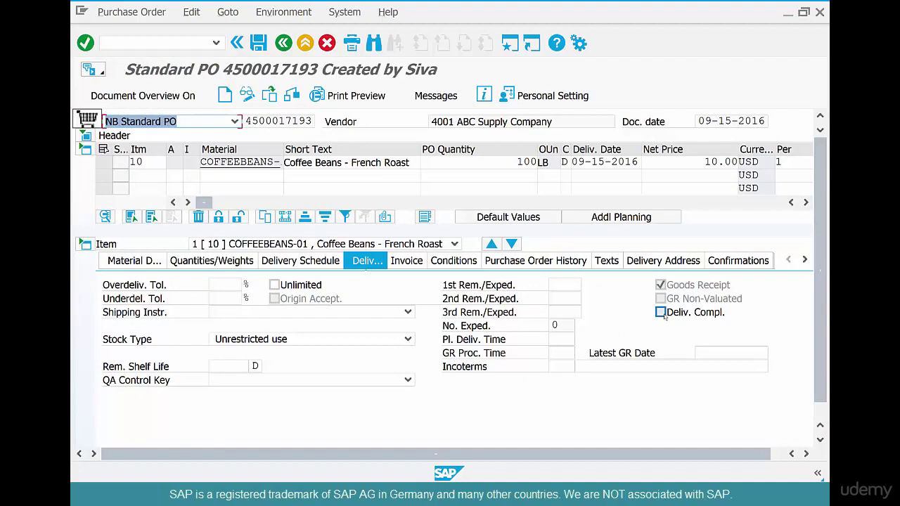
click(661, 313)
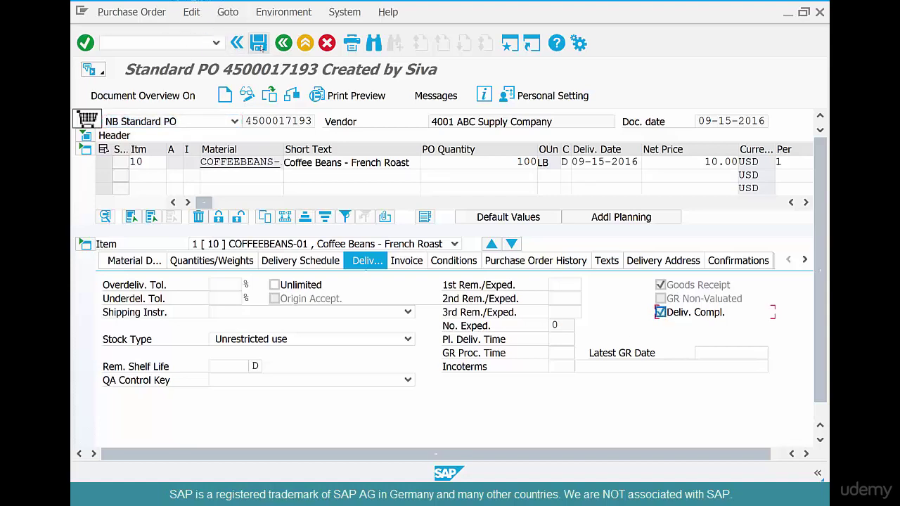
click(259, 45)
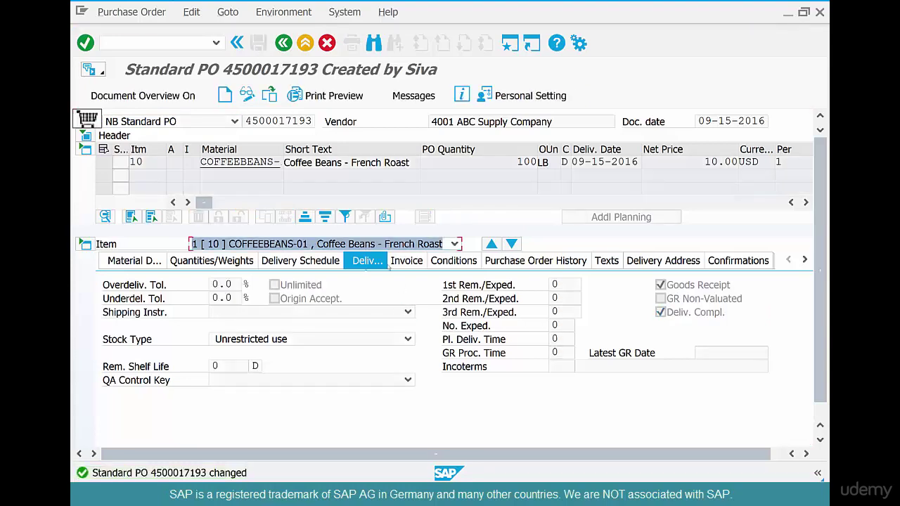
Narrow the Open Quantity column in item 10's delivery schedule and compare it with the ordered and goods receipt quantities
click(322, 268)
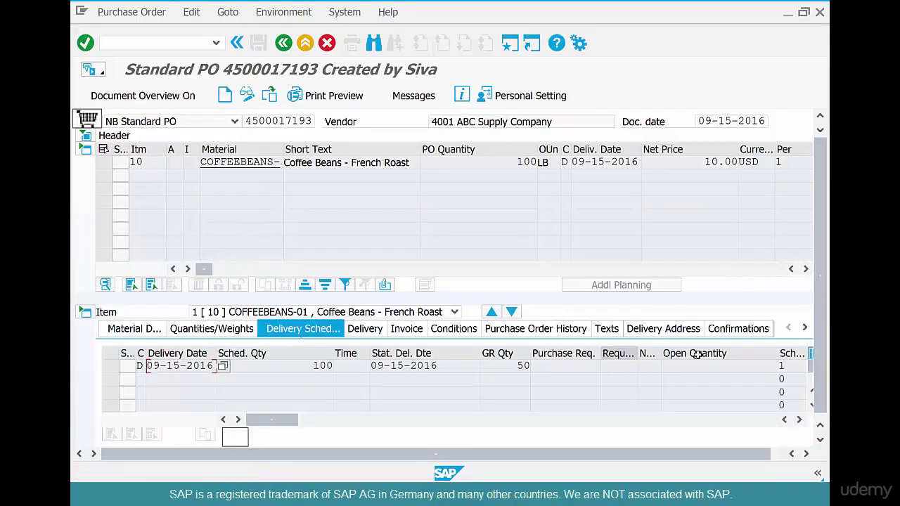
click(738, 366)
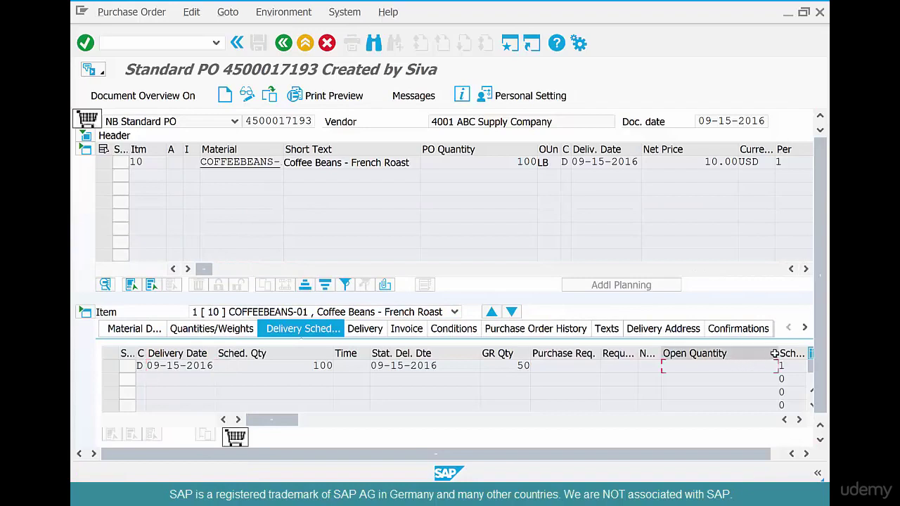
drag(776, 353, 726, 353)
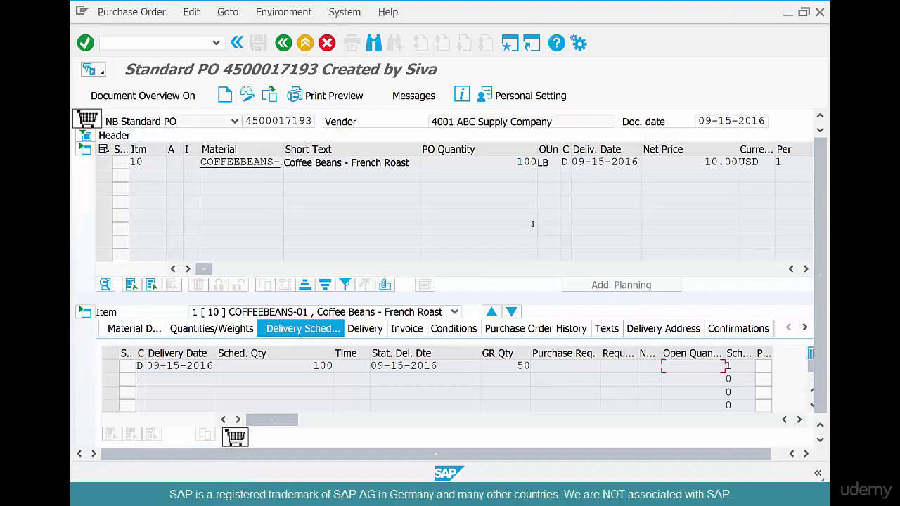
click(512, 161)
drag(512, 161, 537, 161)
drag(513, 365, 535, 360)
click(692, 363)
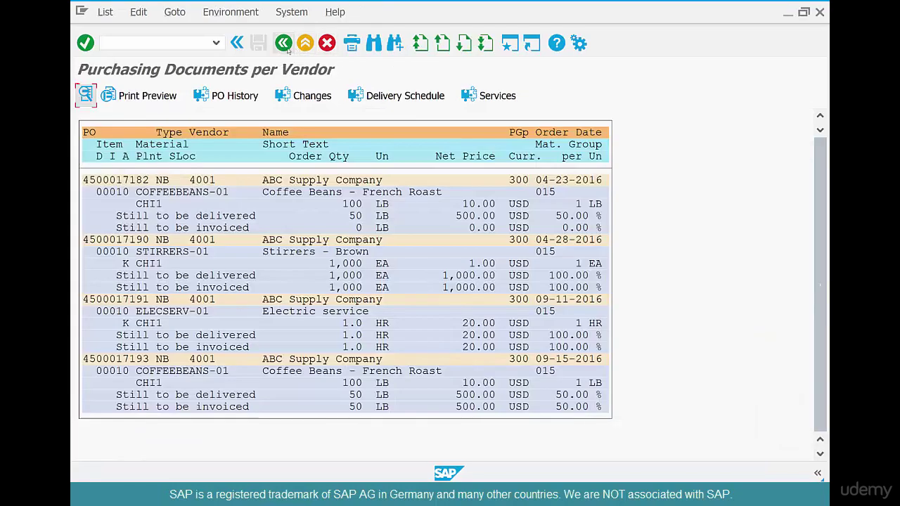
Return to the selection criteria and rerun the WE101 purchasing list for ABC Supply Company
click(284, 43)
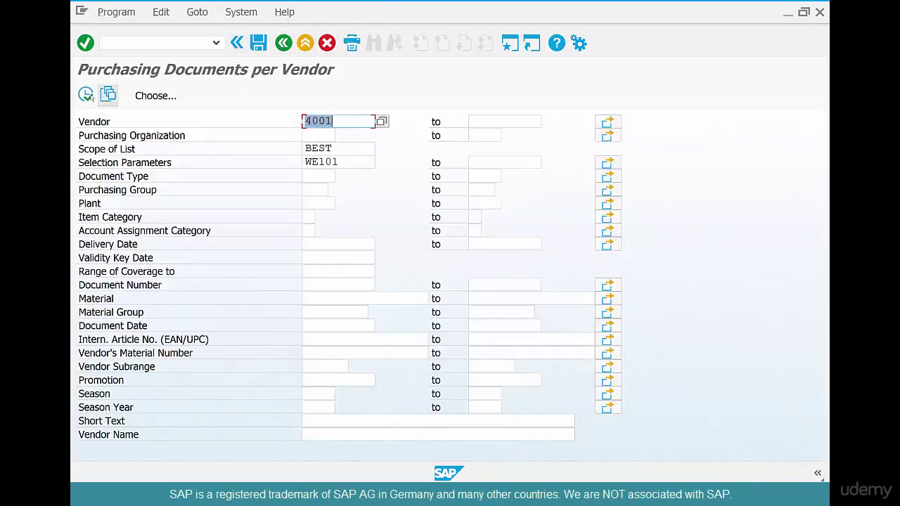
click(86, 94)
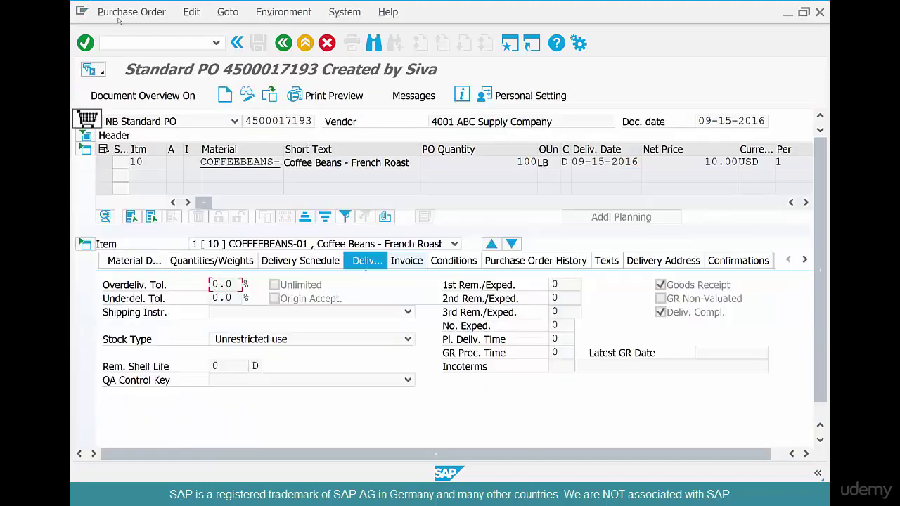
Switch the coffee beans order to change mode, clear item 10's delivery complete indicator, and check its scheduled open quantity
click(132, 12)
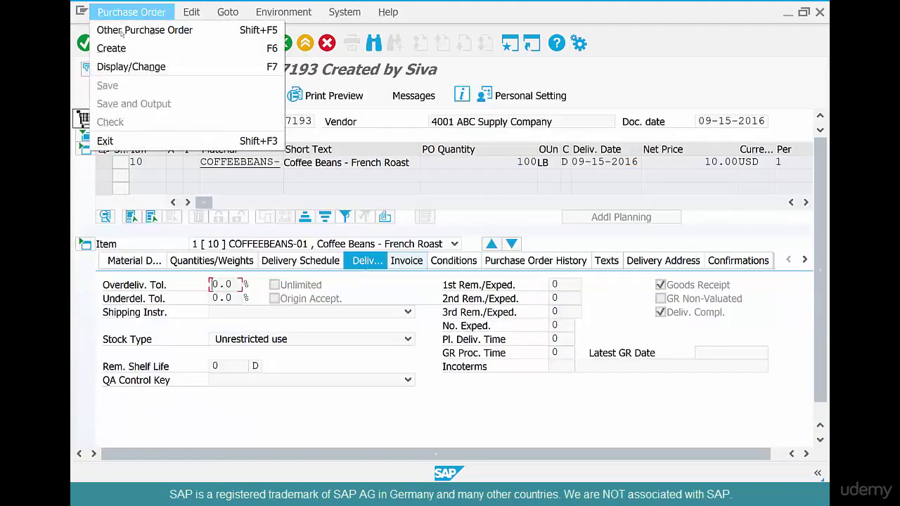
click(130, 64)
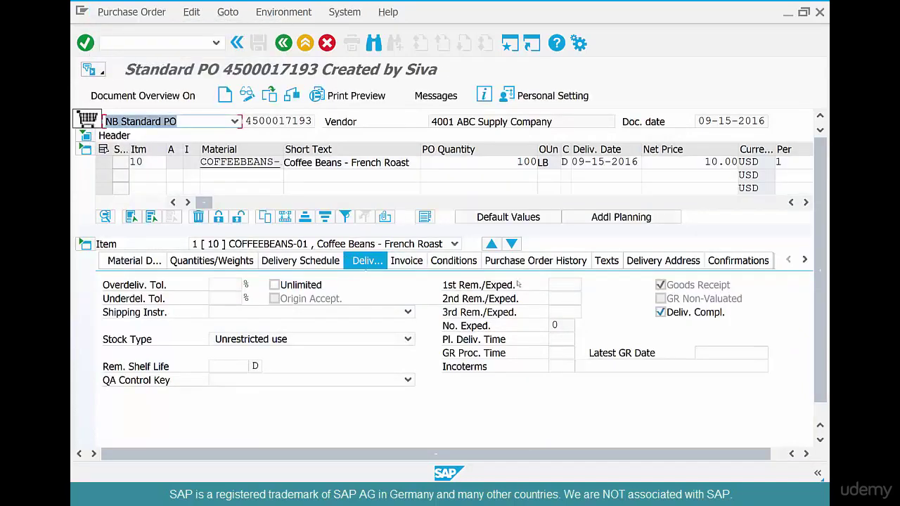
click(686, 320)
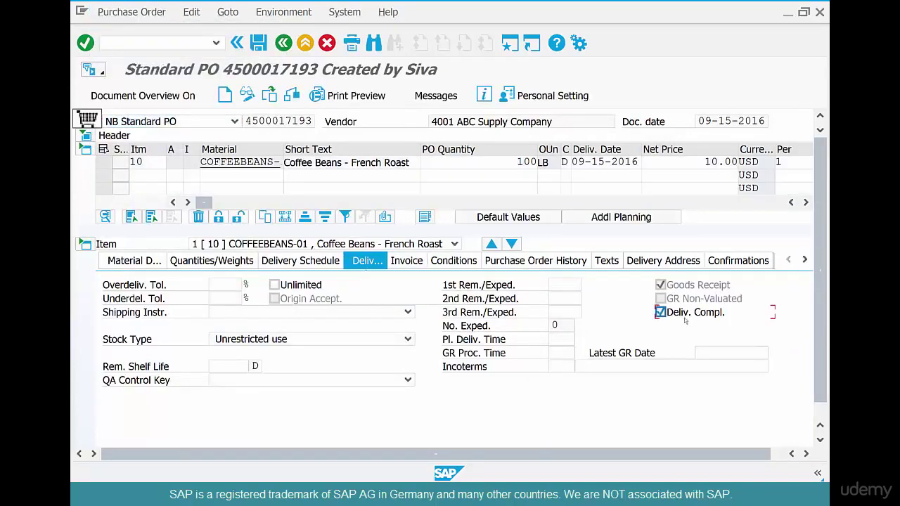
click(685, 320)
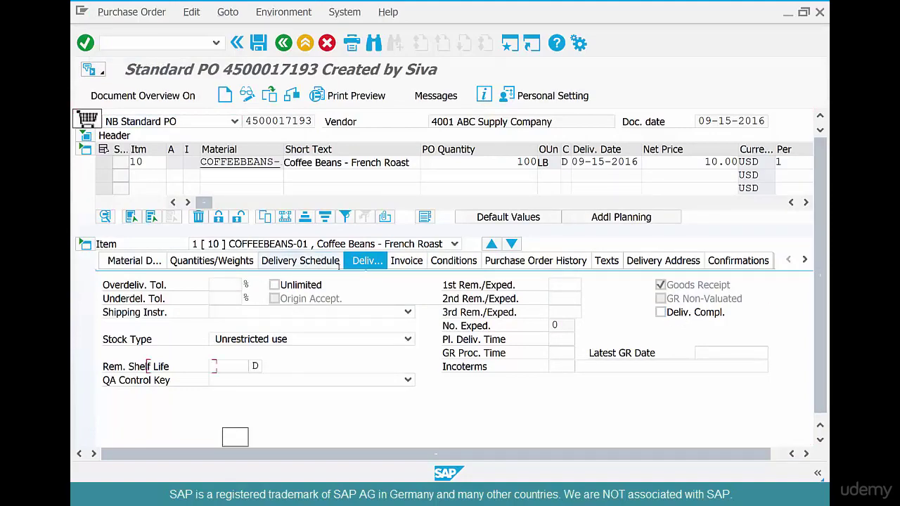
click(301, 261)
double_click(719, 366)
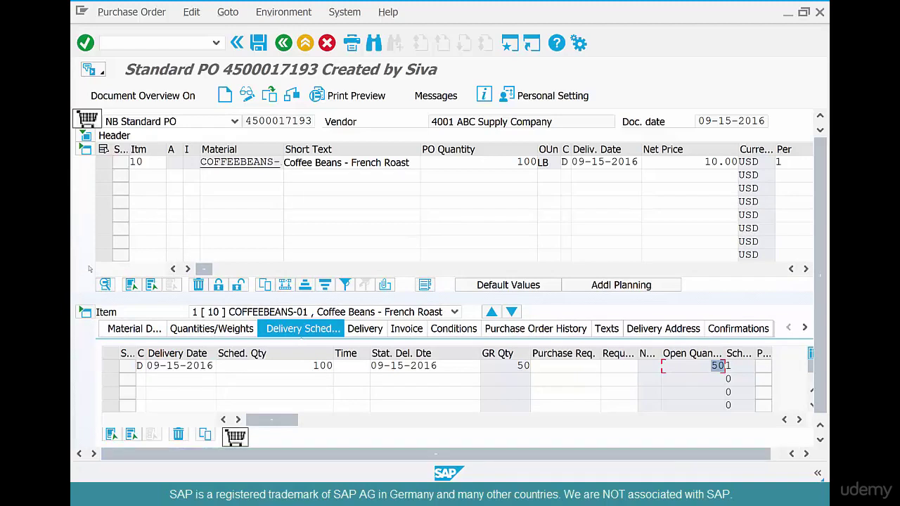
Block item 10 of the coffee beans order and check its scheduled open quantity and delivery details
click(110, 164)
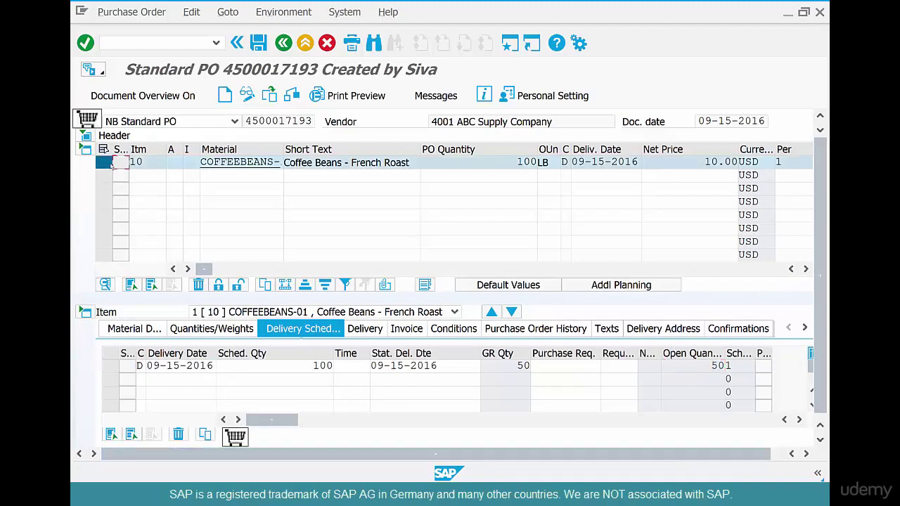
click(220, 287)
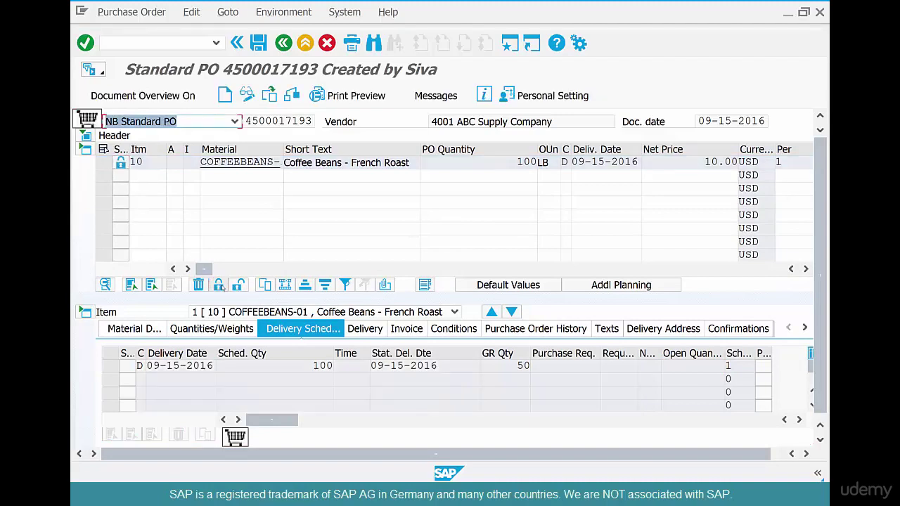
click(704, 364)
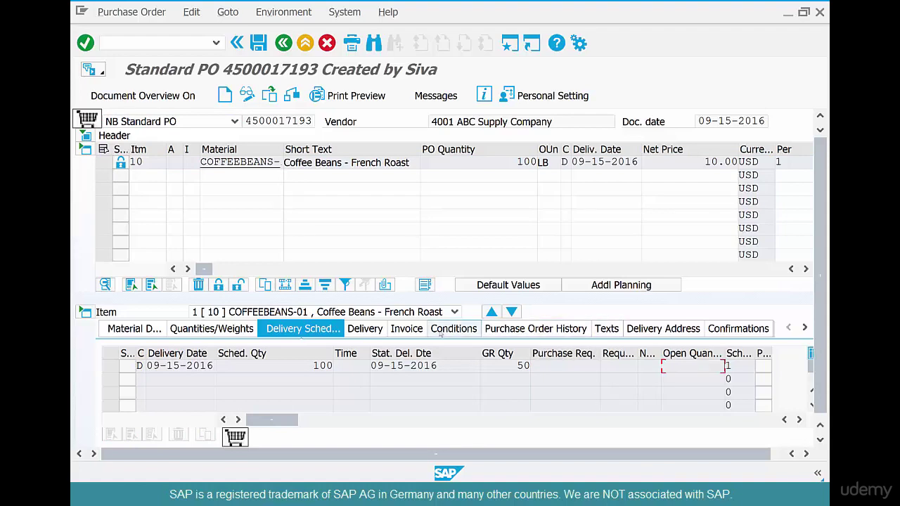
click(366, 336)
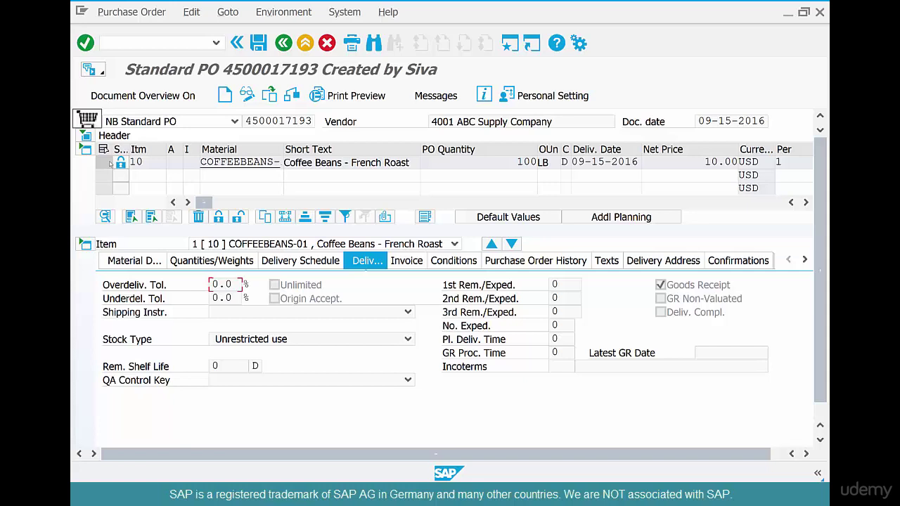
Unblock item 10 of the coffee beans order
click(111, 163)
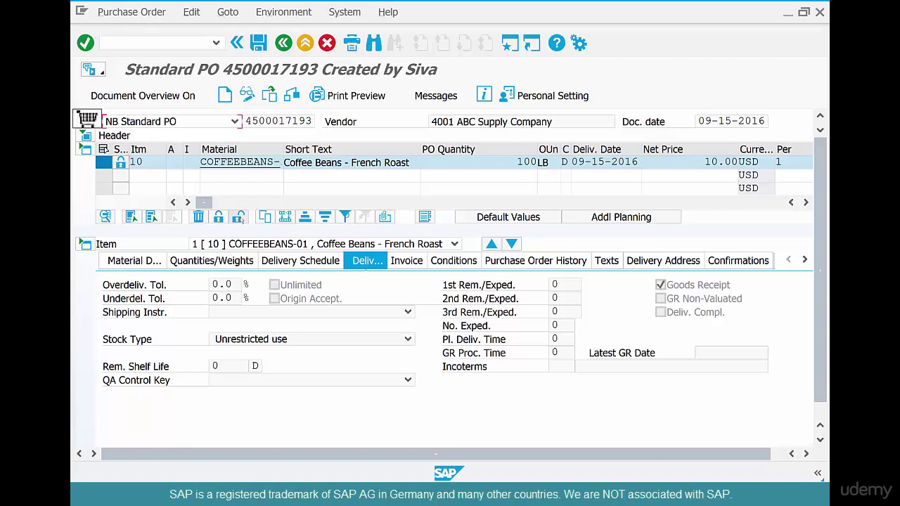
click(239, 217)
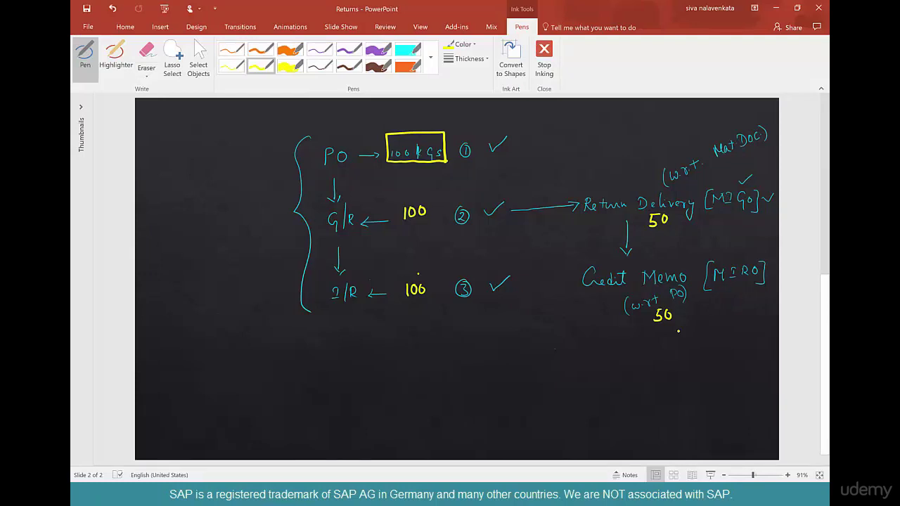
On the PowerPoint Returns slide, box the 50 under Credit Memo in yellow and draw a long horizontal line beneath the PO flow
mouse_move(677, 308)
mouse_down()
mouse_move(661, 302)
mouse_move(650, 329)
mouse_move(679, 307)
mouse_up()
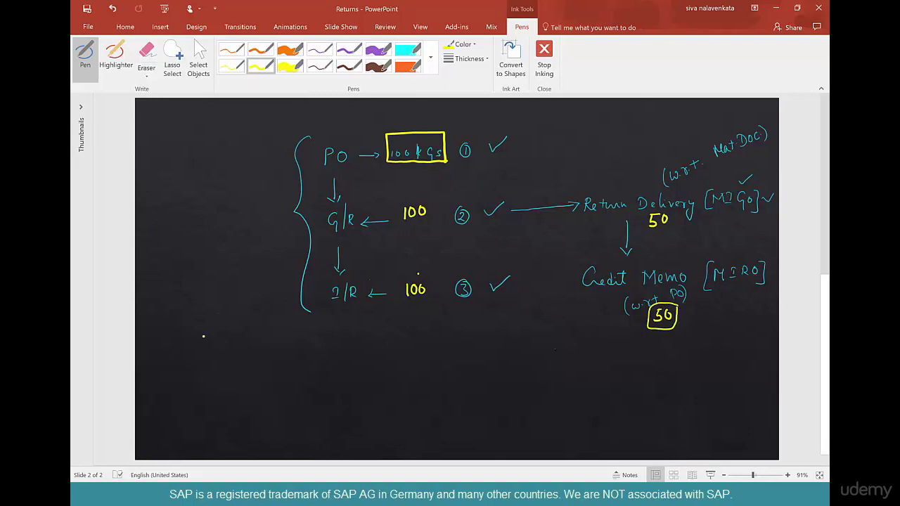
drag(179, 331, 568, 320)
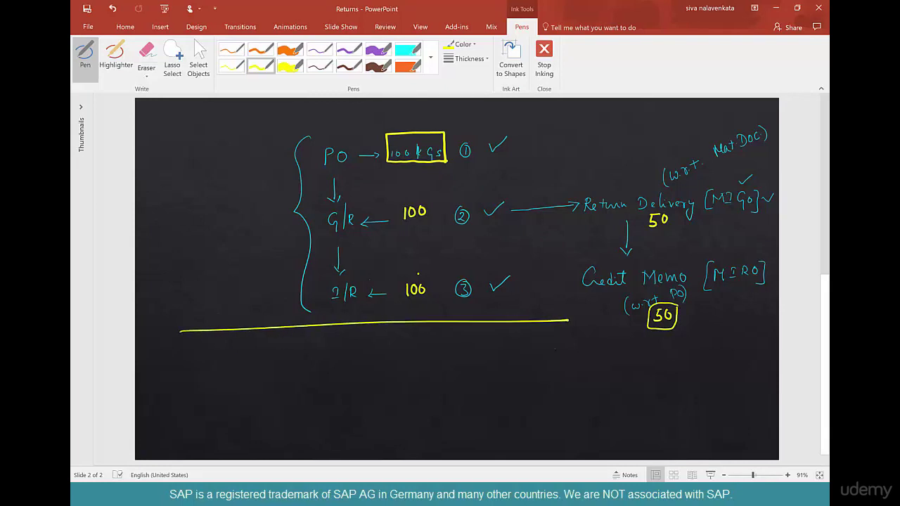
Handwrite "Mark Complete" in yellow ink as circled point 1 below the horizontal line
mouse_move(283, 345)
mouse_down()
mouse_move(288, 360)
mouse_move(313, 342)
mouse_move(327, 355)
mouse_move(345, 344)
mouse_move(348, 354)
mouse_move(401, 346)
mouse_move(402, 362)
mouse_move(408, 349)
mouse_up()
click(384, 344)
click(384, 350)
click(416, 346)
drag(411, 335, 420, 347)
drag(422, 334, 423, 348)
drag(419, 339, 427, 338)
drag(425, 344, 430, 344)
Handwrite "Block" in yellow ink as circled point 2 under "Mark Complete"
click(287, 385)
mouse_move(278, 376)
mouse_down()
mouse_move(286, 385)
mouse_move(280, 371)
mouse_move(314, 382)
mouse_move(340, 372)
mouse_move(351, 379)
mouse_up()
click(359, 377)
drag(357, 367, 361, 379)
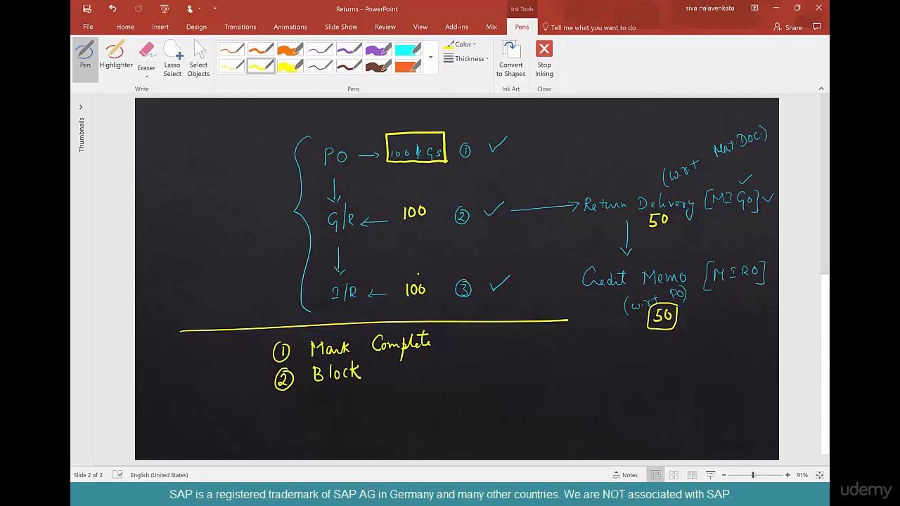